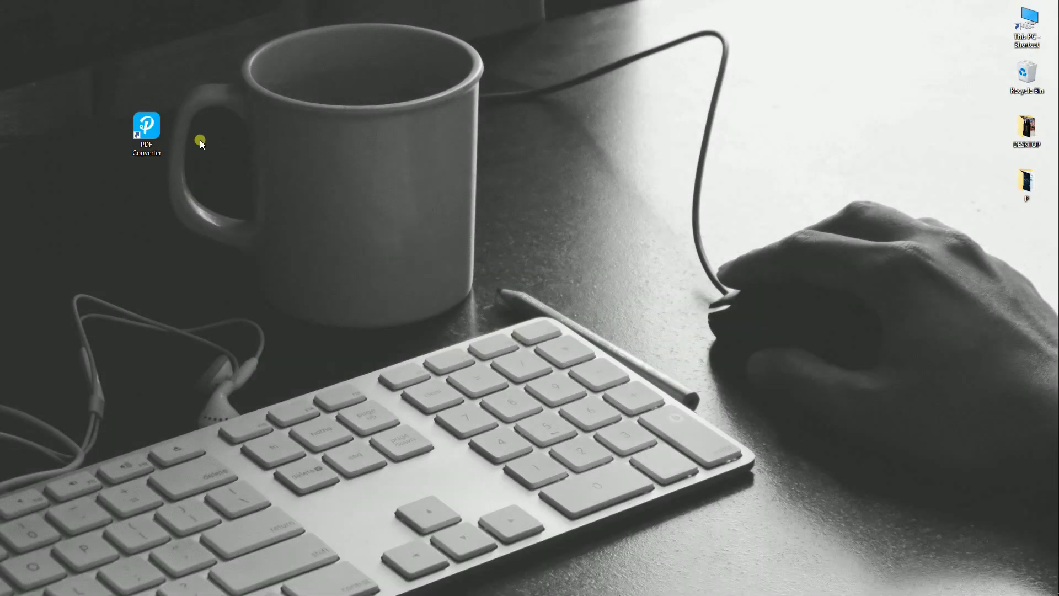
Step: Launch Apowersoft PDF Converter from its Windows desktop shortcut, ready for PDF to Word
{"action": "double_click", "coordinate": [146, 127]}
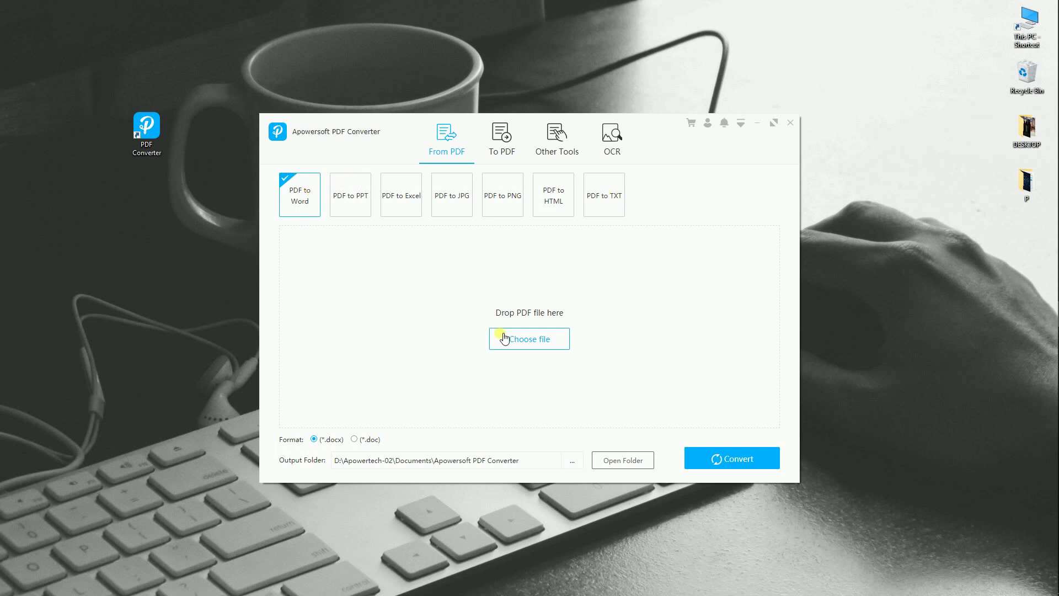
Step: Convert The Lottery (1948).pdf to a Word document
{"action": "left_click", "coordinate": [533, 338]}
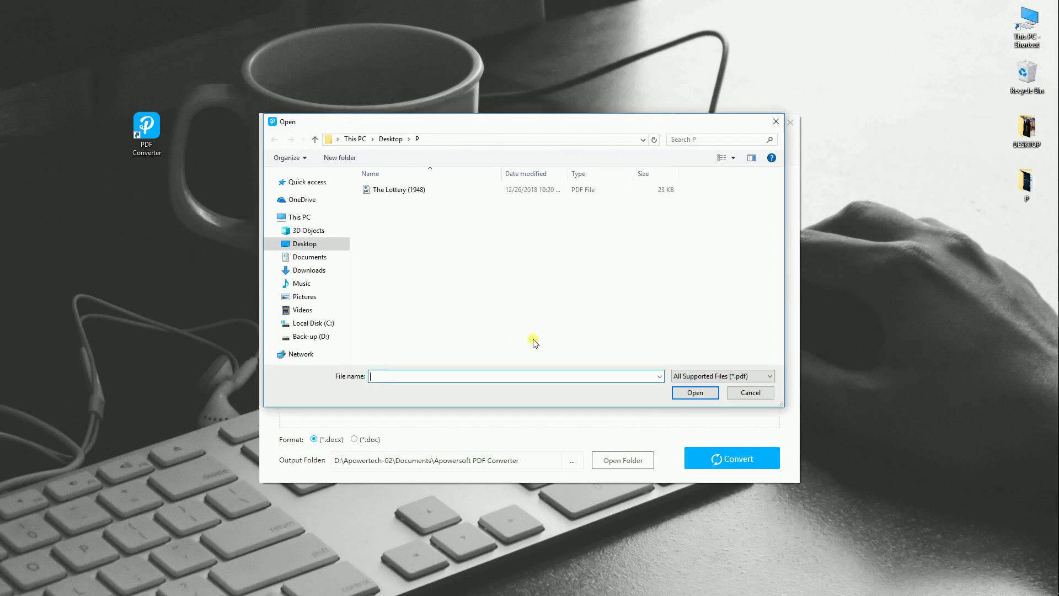
{"action": "left_click", "coordinate": [418, 194]}
{"action": "left_click", "coordinate": [695, 392]}
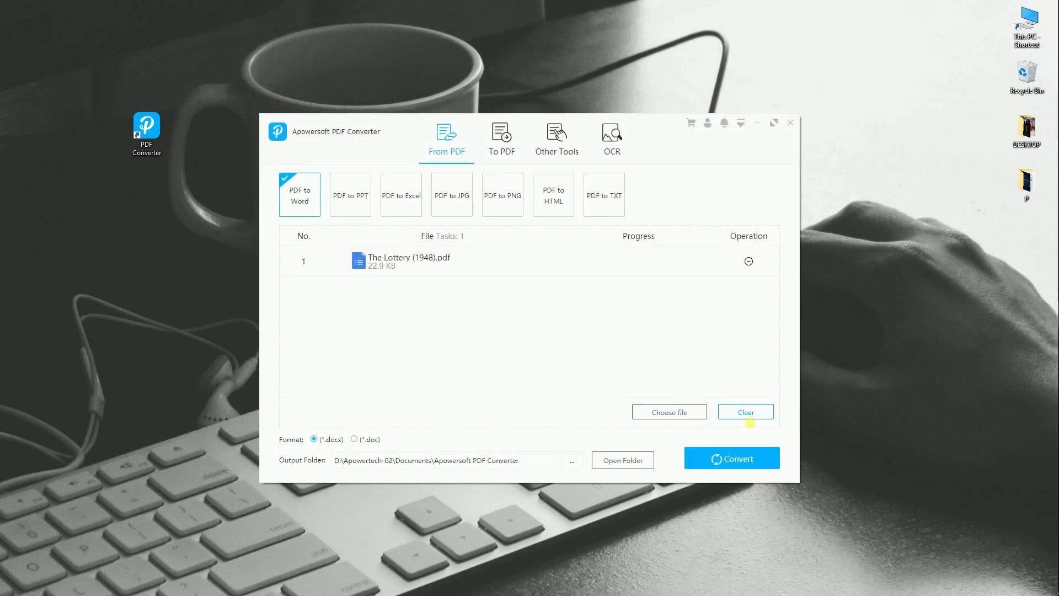
{"action": "left_click", "coordinate": [738, 455]}
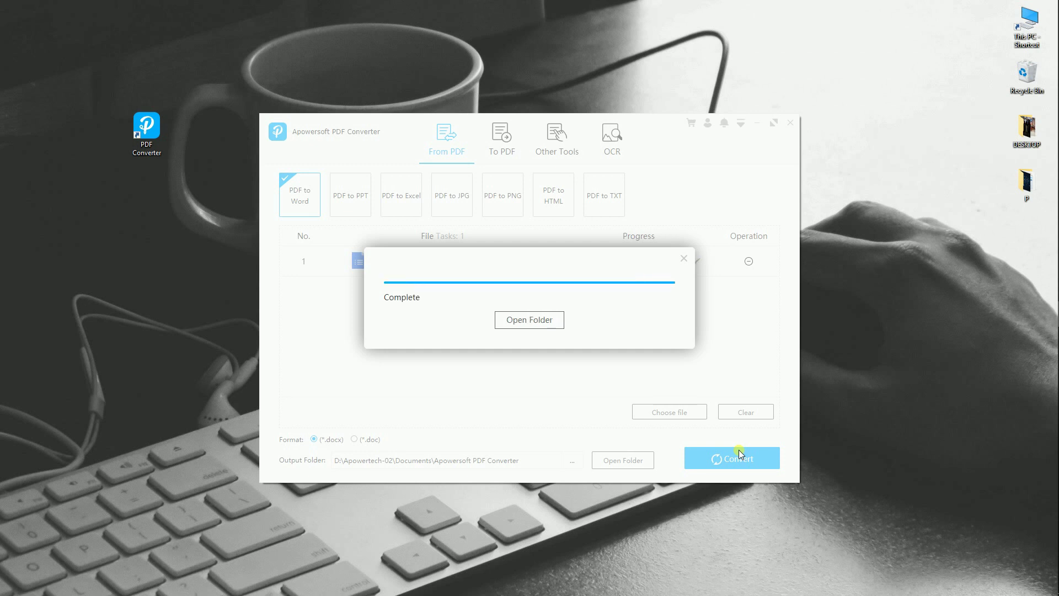
Step: Open the converted .docx from the output folder in Word, then close it
{"action": "left_click", "coordinate": [551, 324]}
{"action": "left_click", "coordinate": [424, 181]}
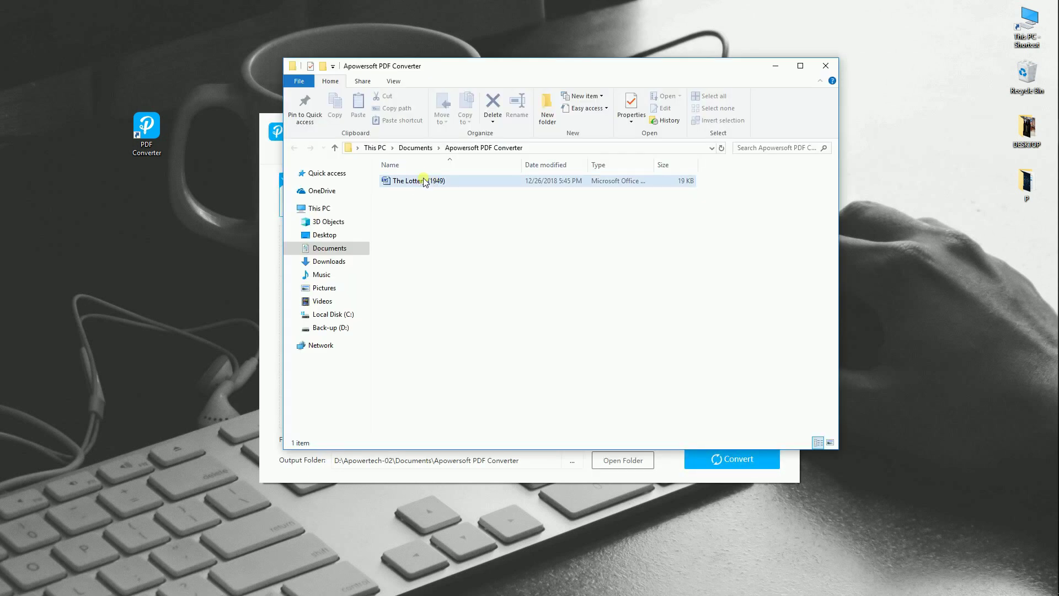
{"action": "double_click", "coordinate": [425, 181]}
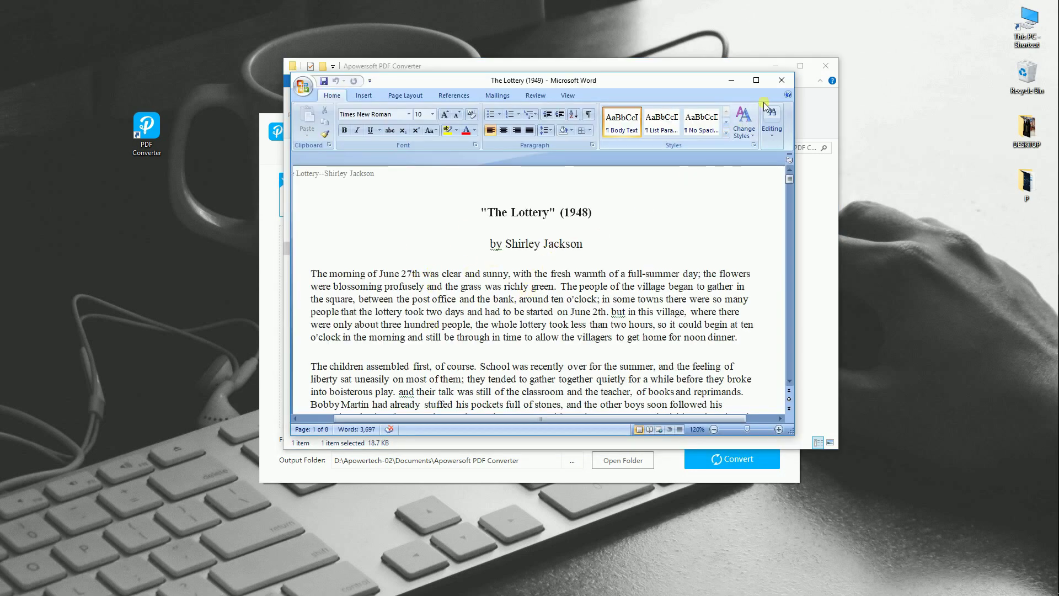
{"action": "left_click", "coordinate": [782, 80]}
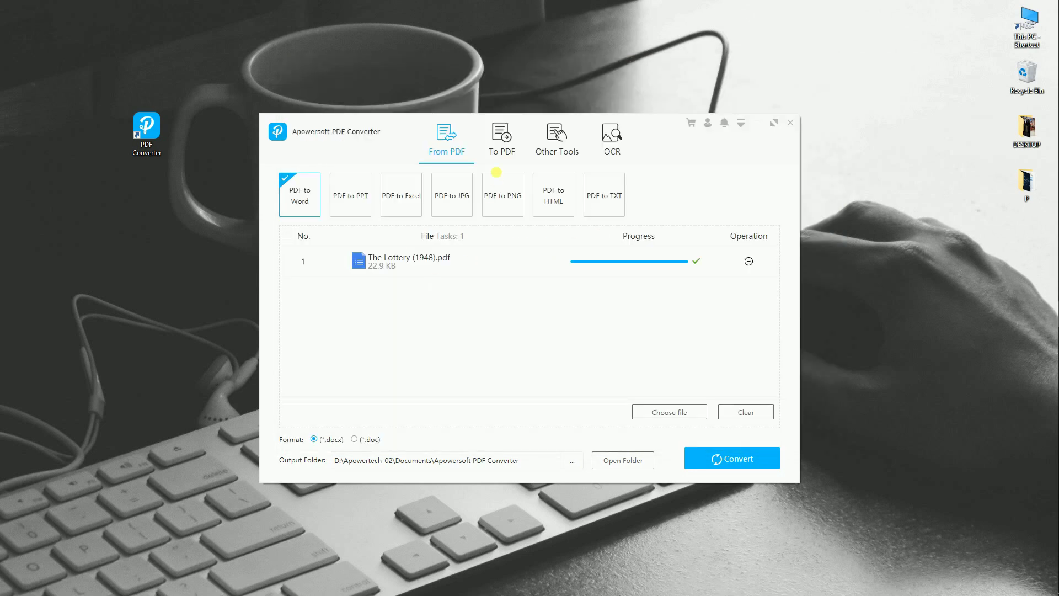
Step: Convert the keyboard wallpaper image to PDF with the Image to PDF tool
{"action": "left_click", "coordinate": [507, 136]}
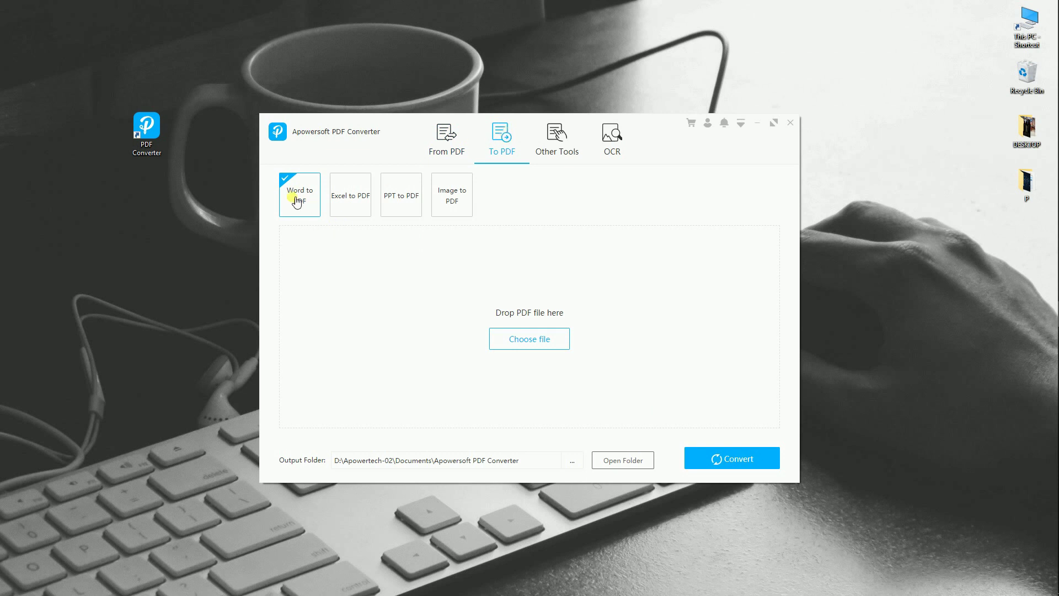
{"action": "left_click", "coordinate": [454, 194]}
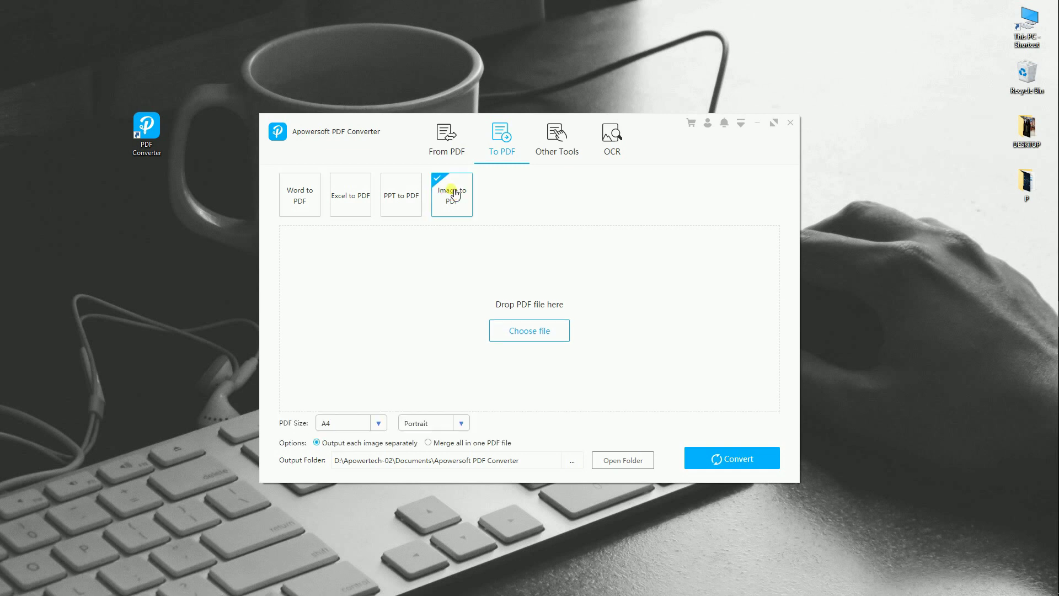
{"action": "left_click", "coordinate": [525, 331]}
{"action": "left_click", "coordinate": [389, 187]}
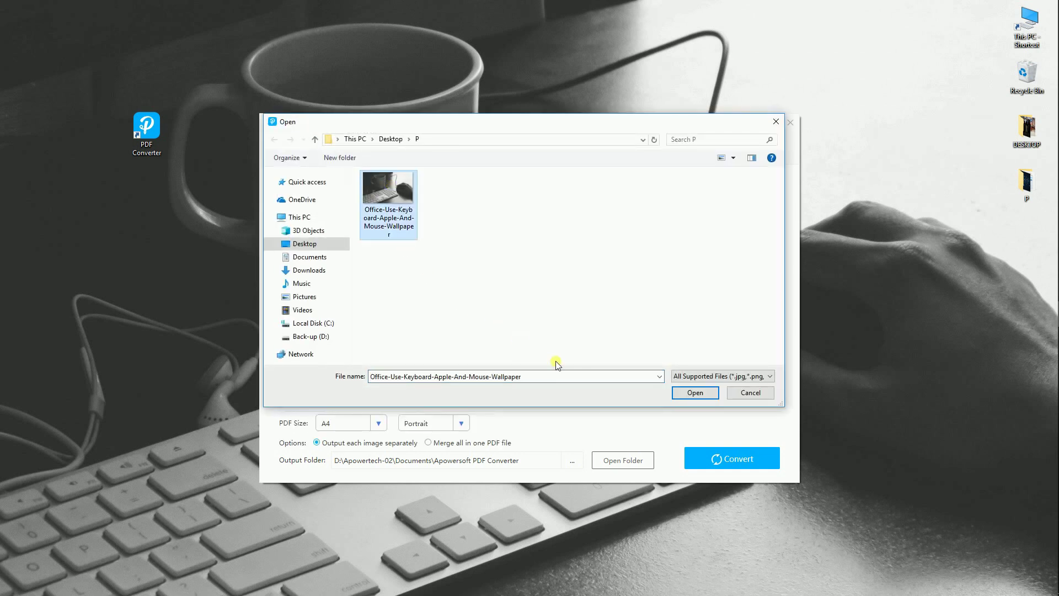
{"action": "left_click", "coordinate": [692, 392]}
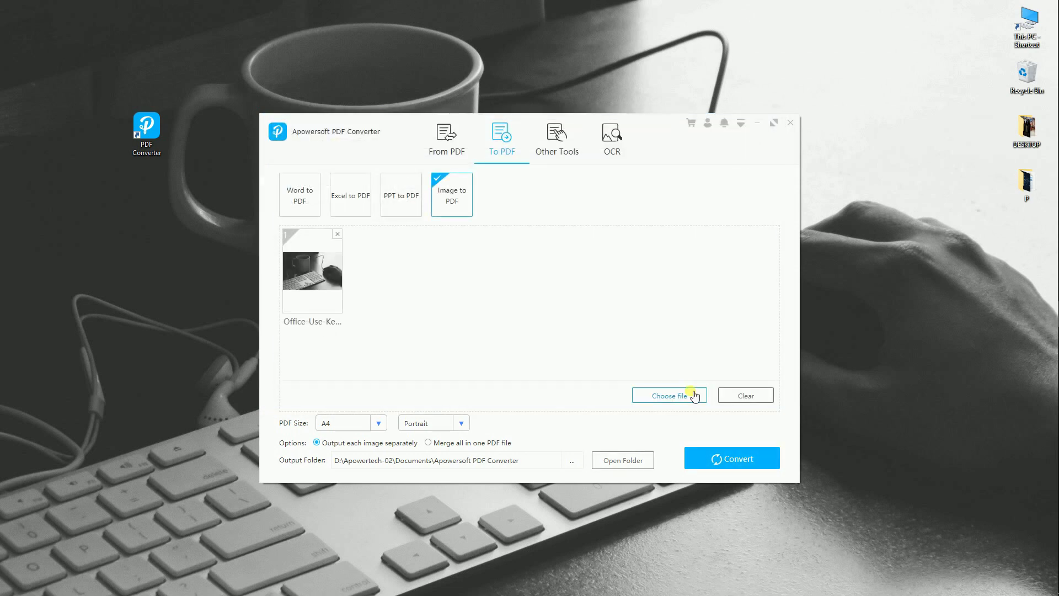
{"action": "left_click", "coordinate": [734, 457]}
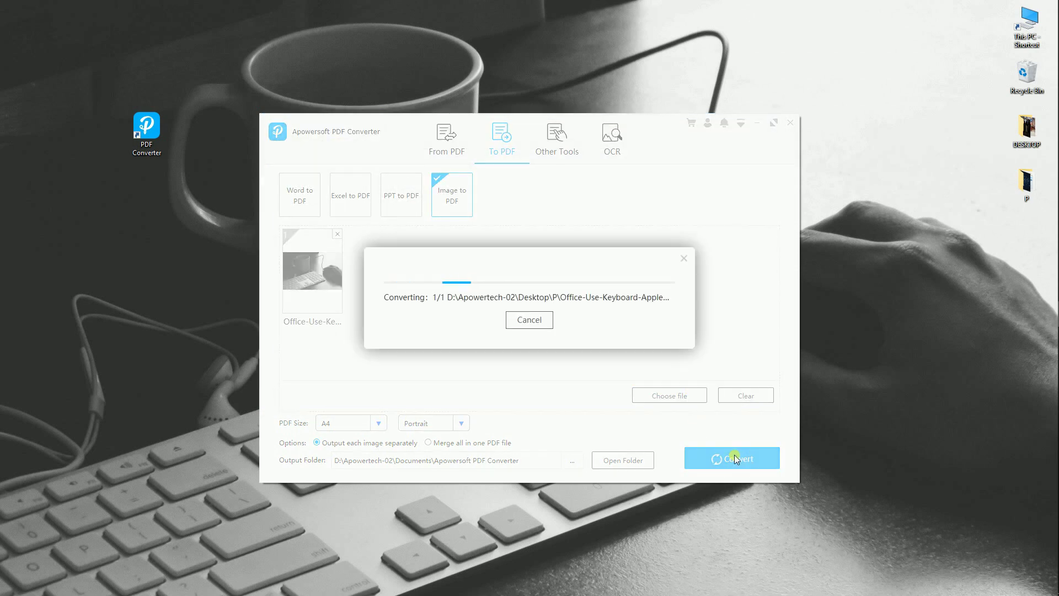
Step: View the new wallpaper PDF in Edge, then close Edge and the output folder
{"action": "left_click", "coordinate": [526, 320]}
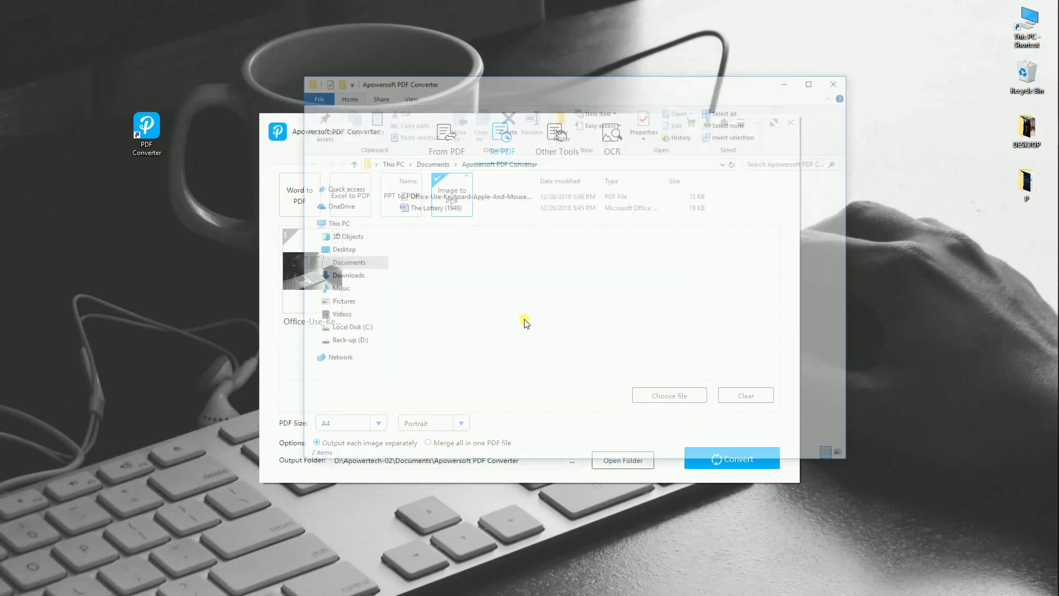
{"action": "double_click", "coordinate": [448, 199]}
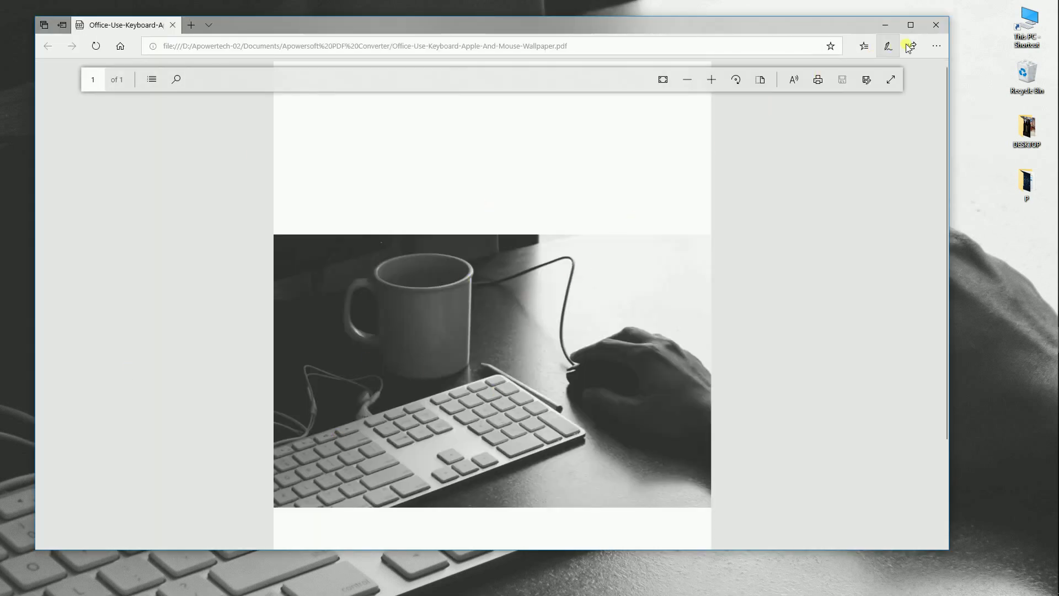
{"action": "left_click", "coordinate": [936, 24]}
{"action": "left_click", "coordinate": [840, 81]}
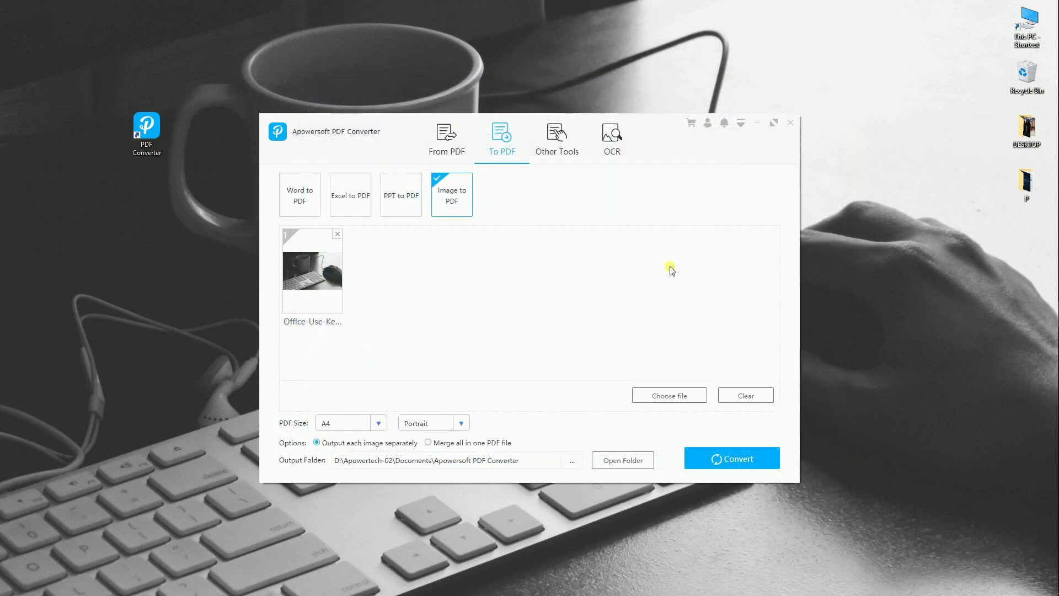
Step: Preview the Other Tools section, then show the OCR options with English recognition
{"action": "left_click", "coordinate": [561, 148]}
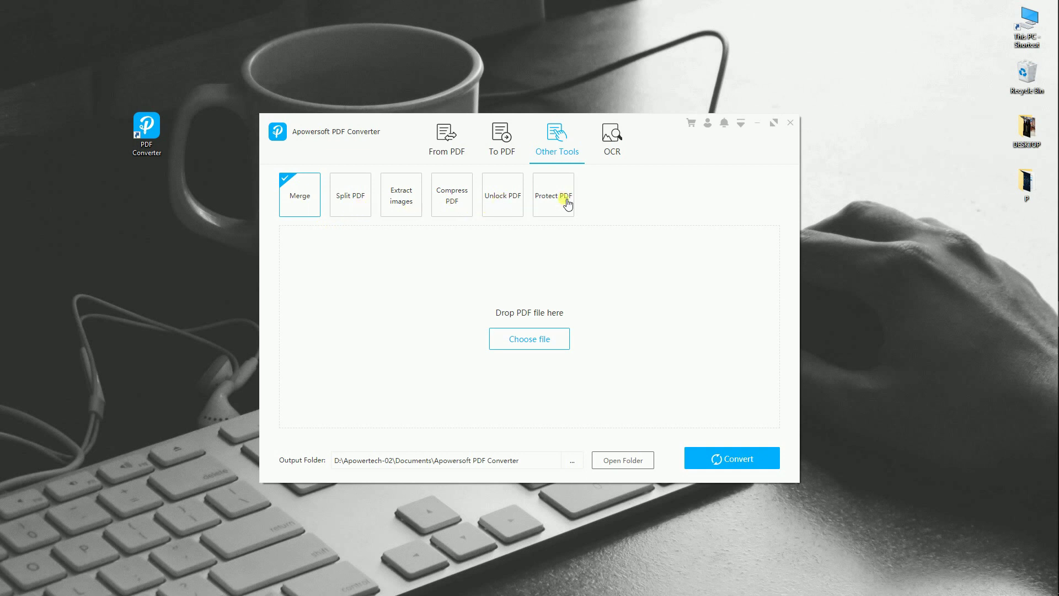
{"action": "left_click", "coordinate": [614, 142]}
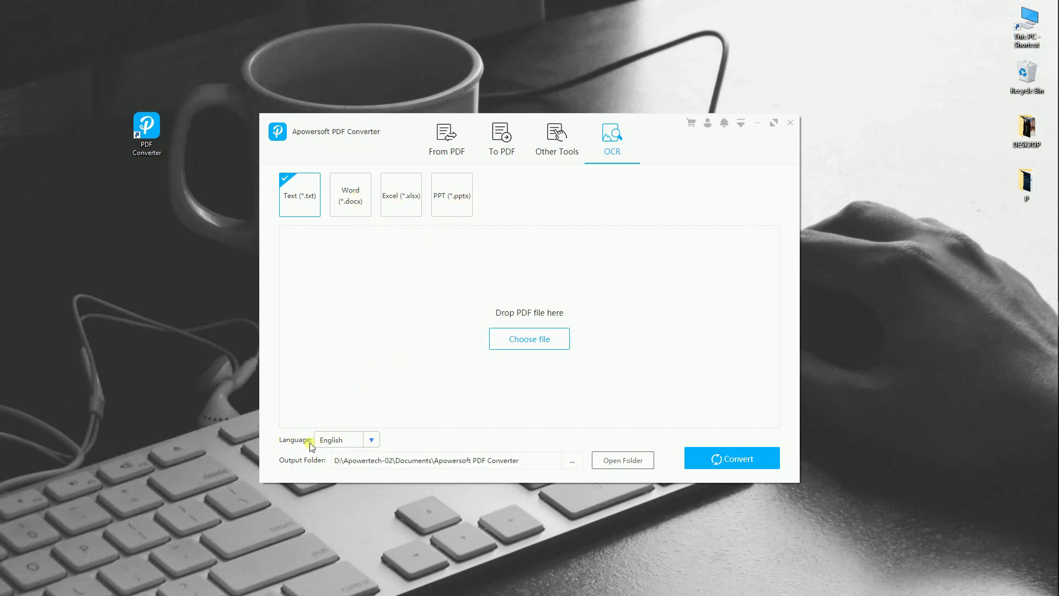
Step: Check the recognition languages and OCR-convert The Lottery (1948).pdf to text
{"action": "left_click", "coordinate": [380, 441]}
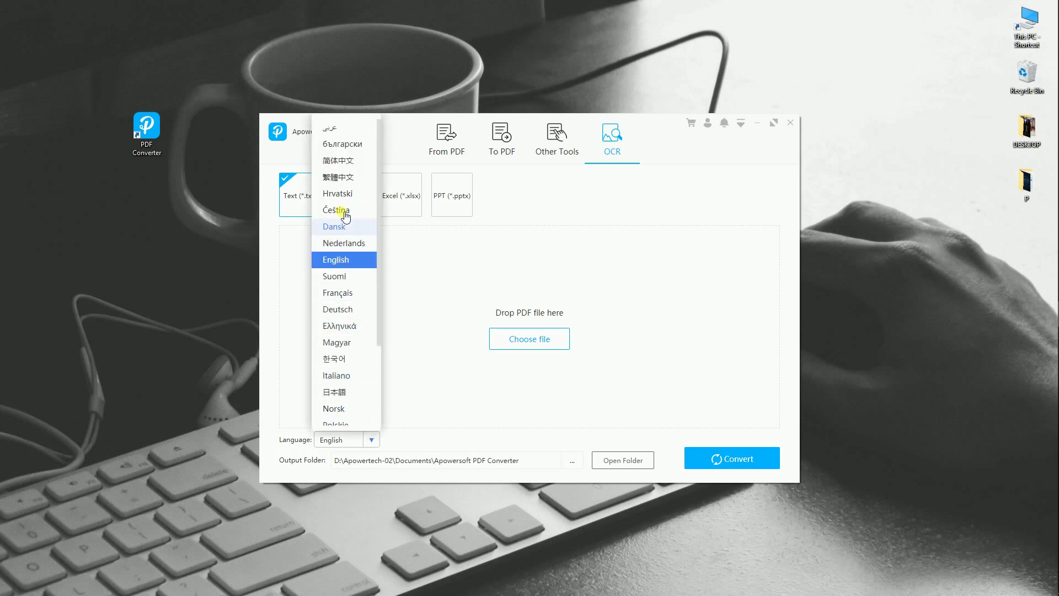
{"action": "scroll", "coordinate": [342, 276], "scroll_direction": "down", "scroll_amount": 3}
{"action": "left_click", "coordinate": [530, 338]}
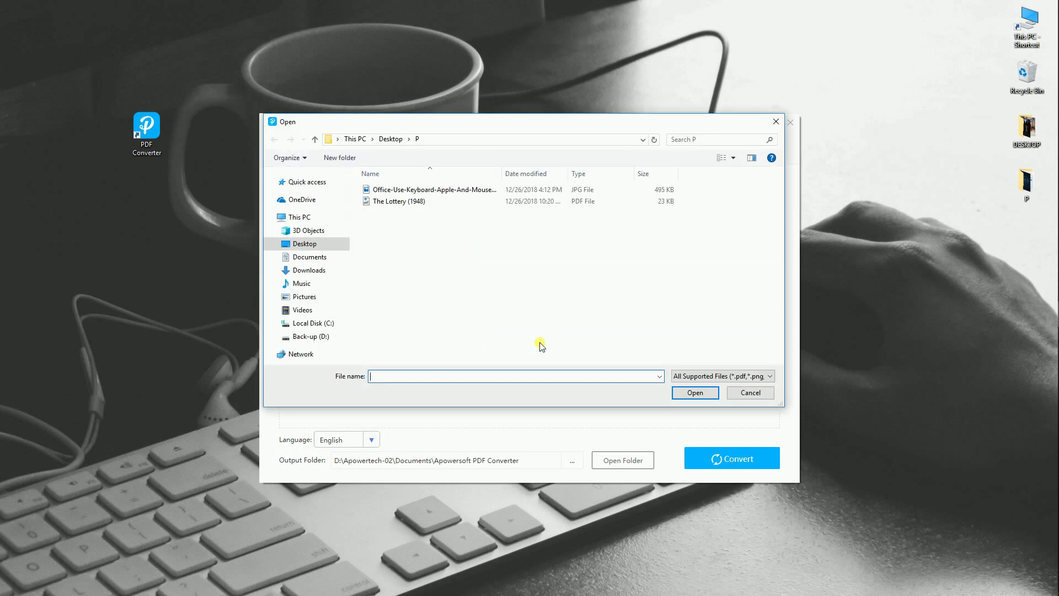
{"action": "left_click", "coordinate": [425, 201]}
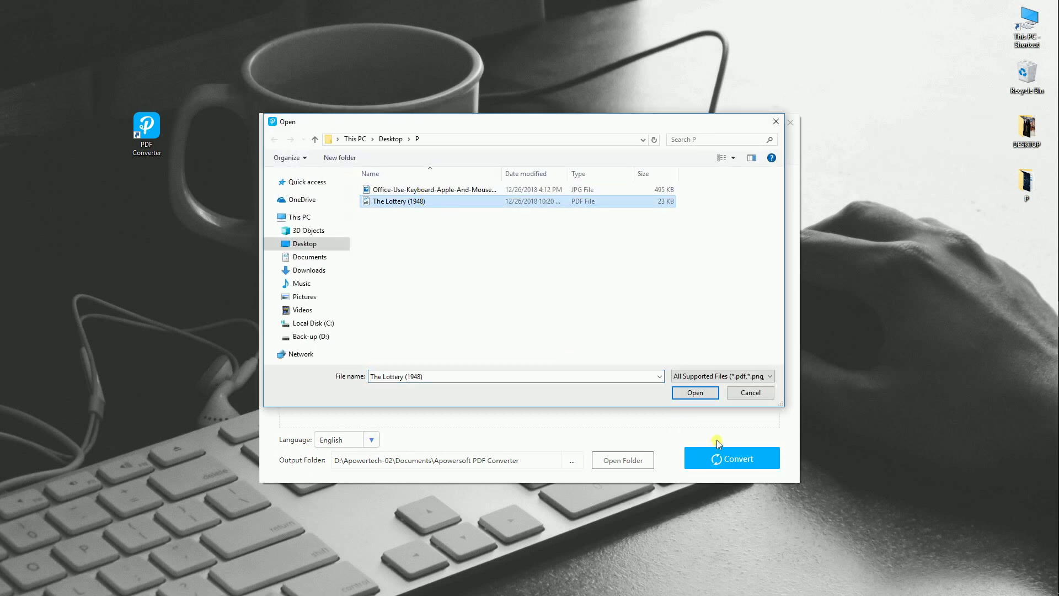
{"action": "left_click", "coordinate": [694, 395]}
{"action": "left_click", "coordinate": [717, 461]}
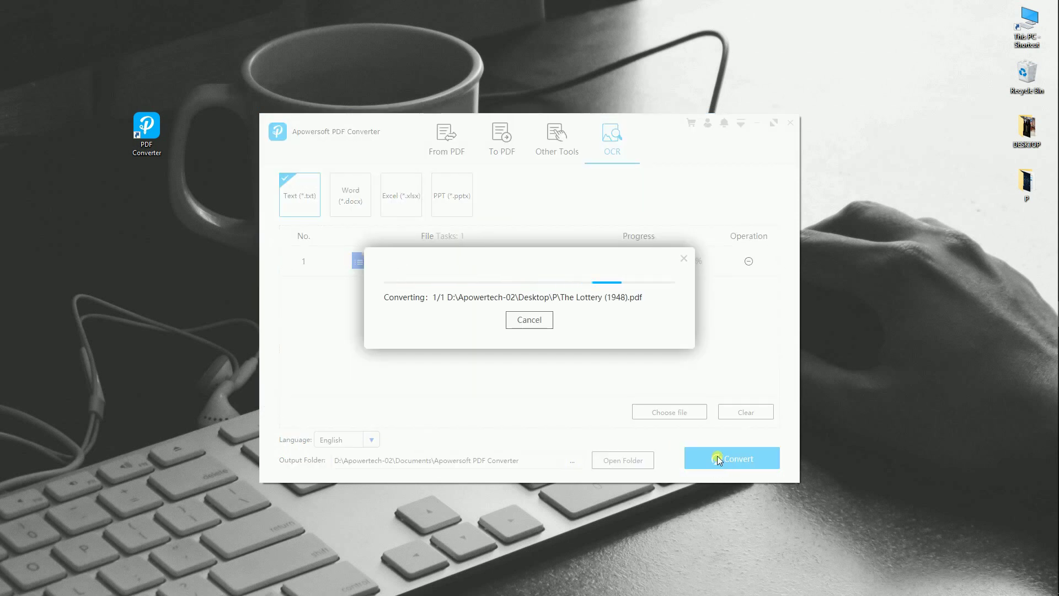
Step: Locate the new Lottery text file in the output folder
{"action": "left_click", "coordinate": [517, 322]}
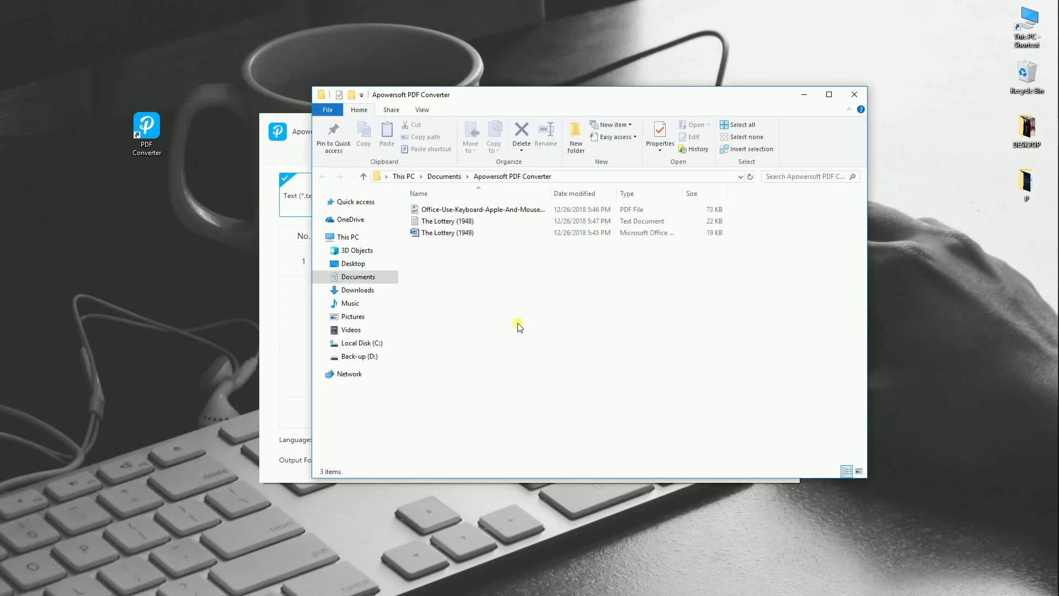
{"action": "left_click", "coordinate": [460, 223]}
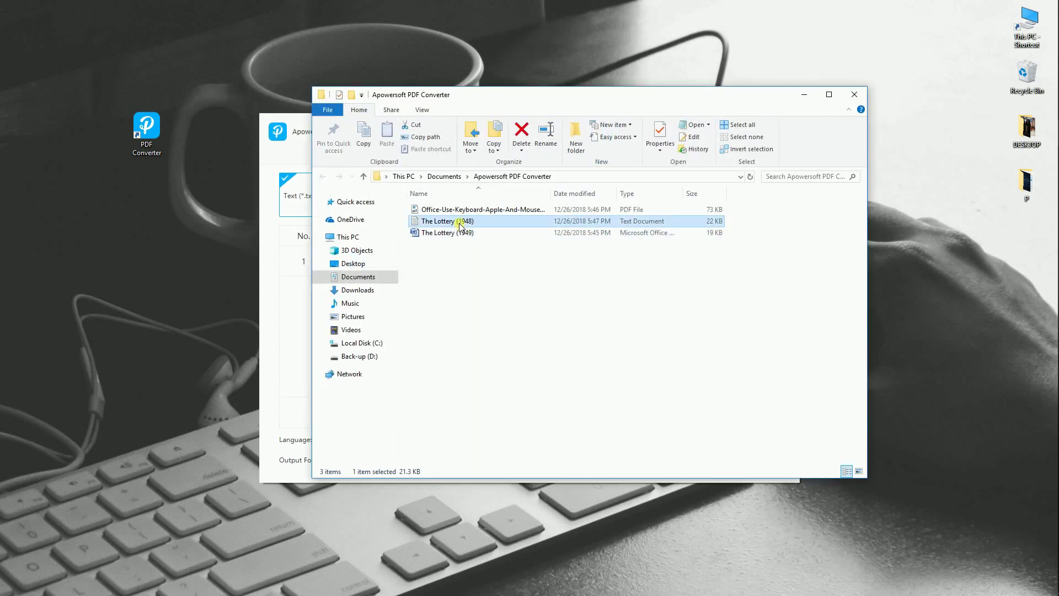
{"action": "scroll", "coordinate": [241, 204], "scroll_direction": "down", "scroll_amount": 20}
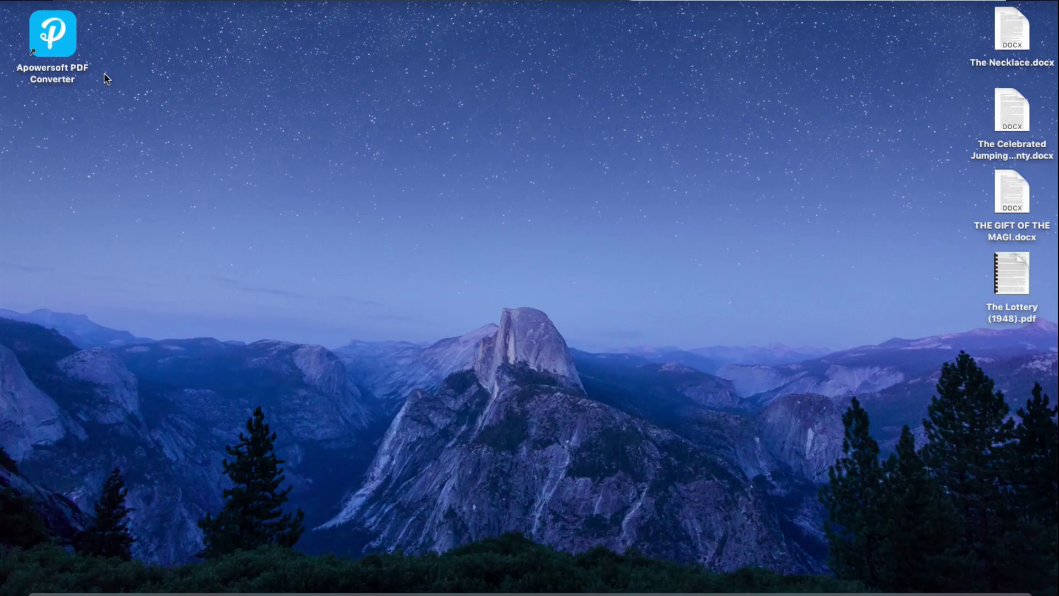
Step: Launch the Mac version of Apowersoft PDF Converter from its desktop icon
{"action": "double_click", "coordinate": [58, 35]}
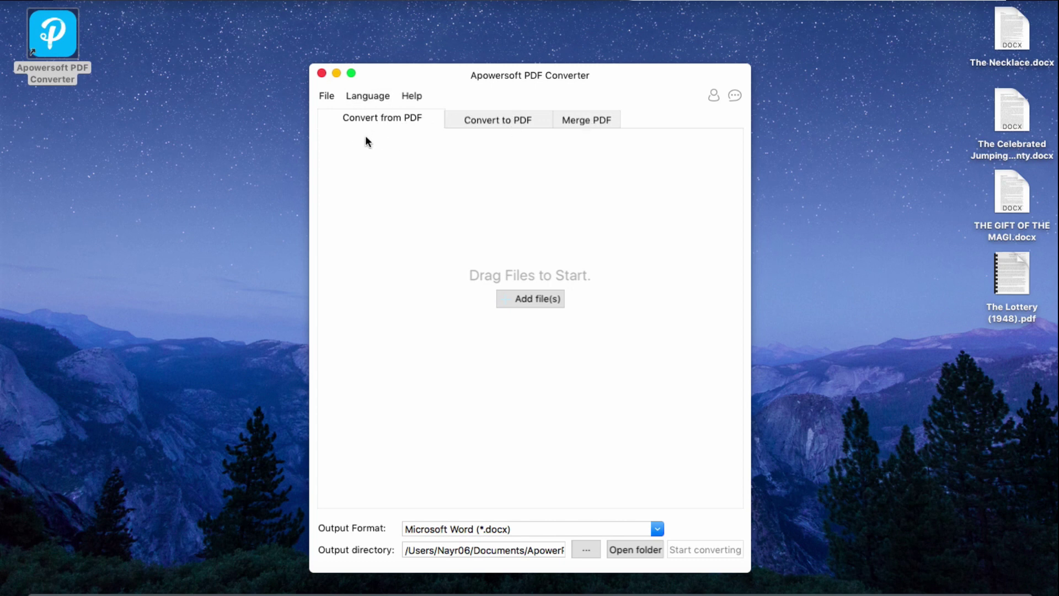
Step: Add The Lottery (1948).pdf from the Desktop to the conversion task list
{"action": "left_click", "coordinate": [526, 297]}
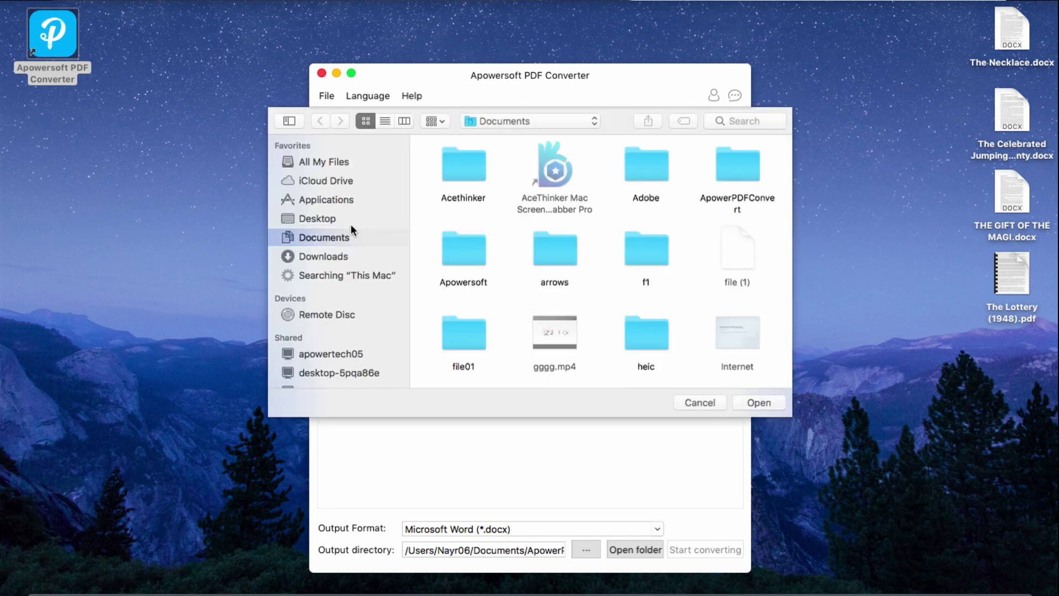
{"action": "left_click", "coordinate": [345, 219]}
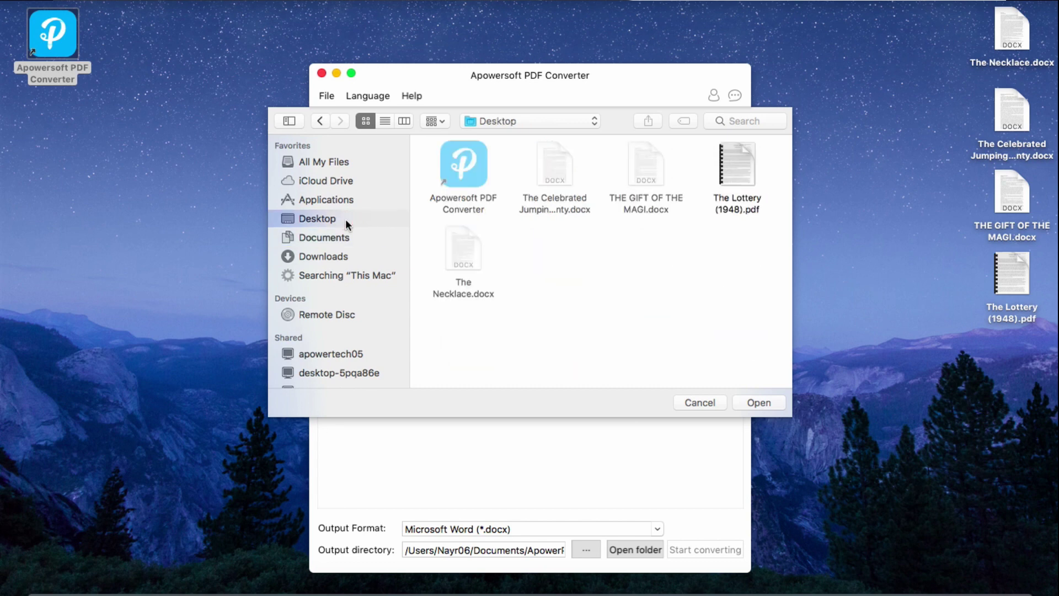
{"action": "left_click", "coordinate": [743, 173]}
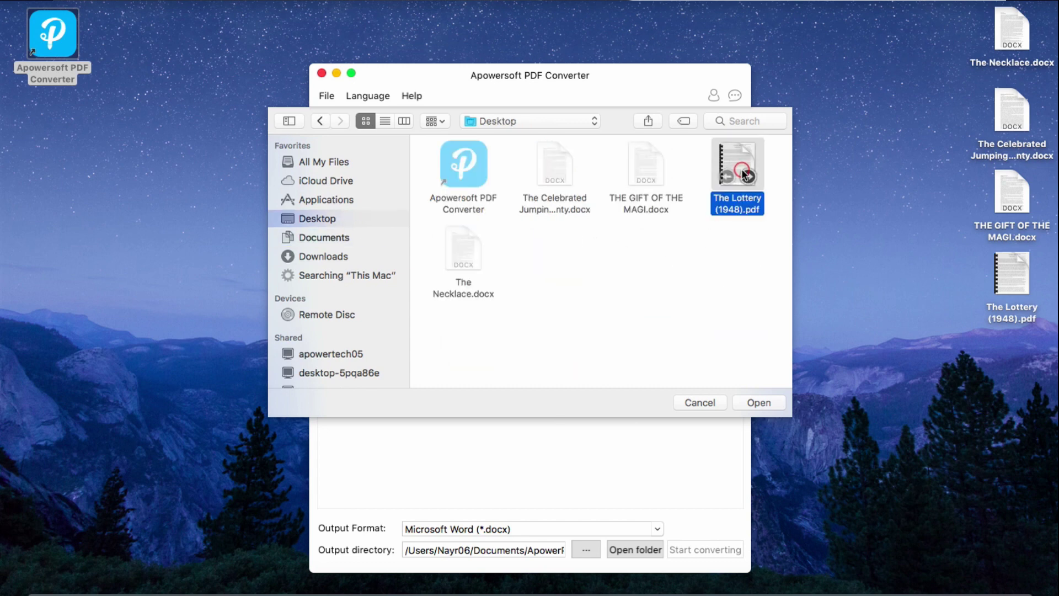
{"action": "left_click", "coordinate": [753, 403]}
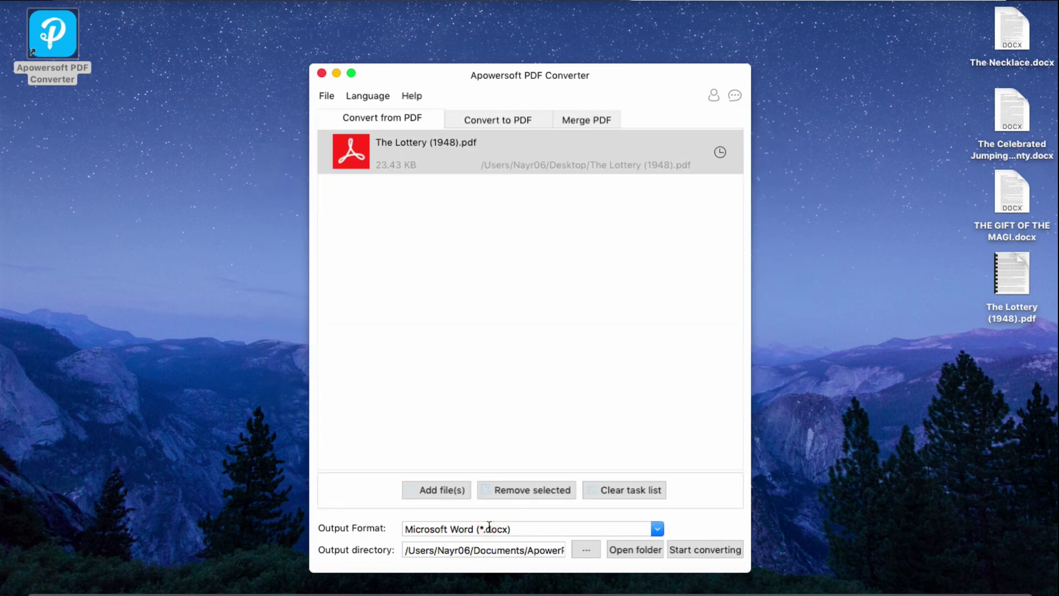
Step: Convert it to Microsoft Word (*.docx) and close the output folder window
{"action": "left_click", "coordinate": [657, 529]}
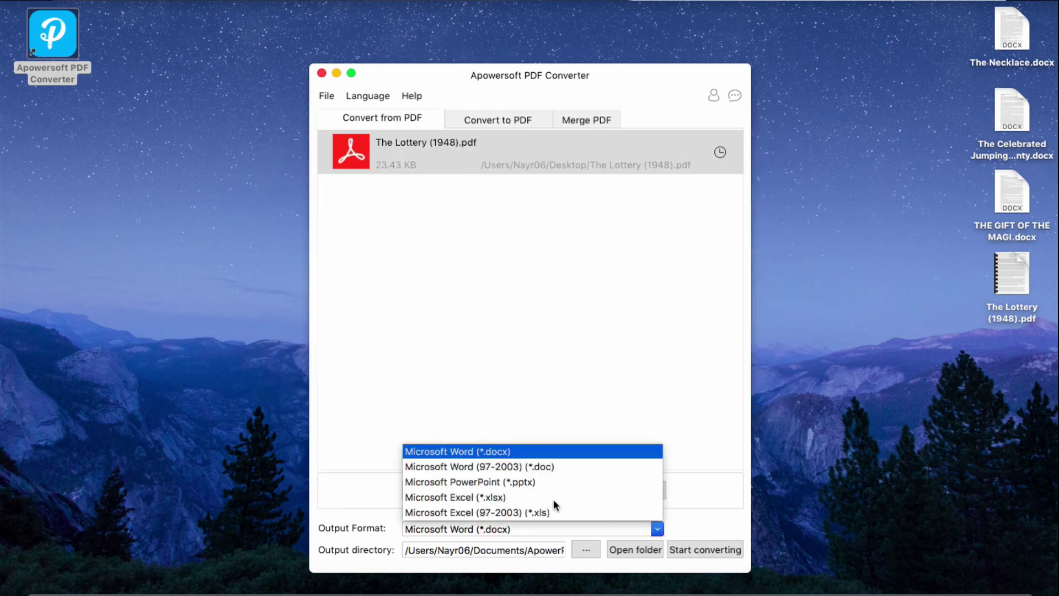
{"action": "left_click", "coordinate": [672, 534]}
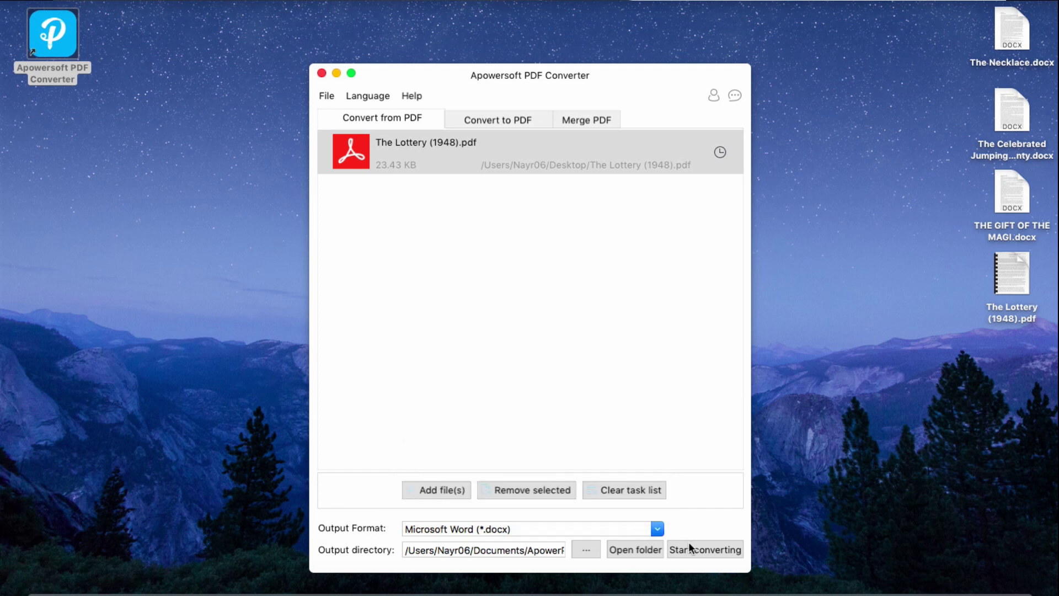
{"action": "left_click", "coordinate": [707, 551]}
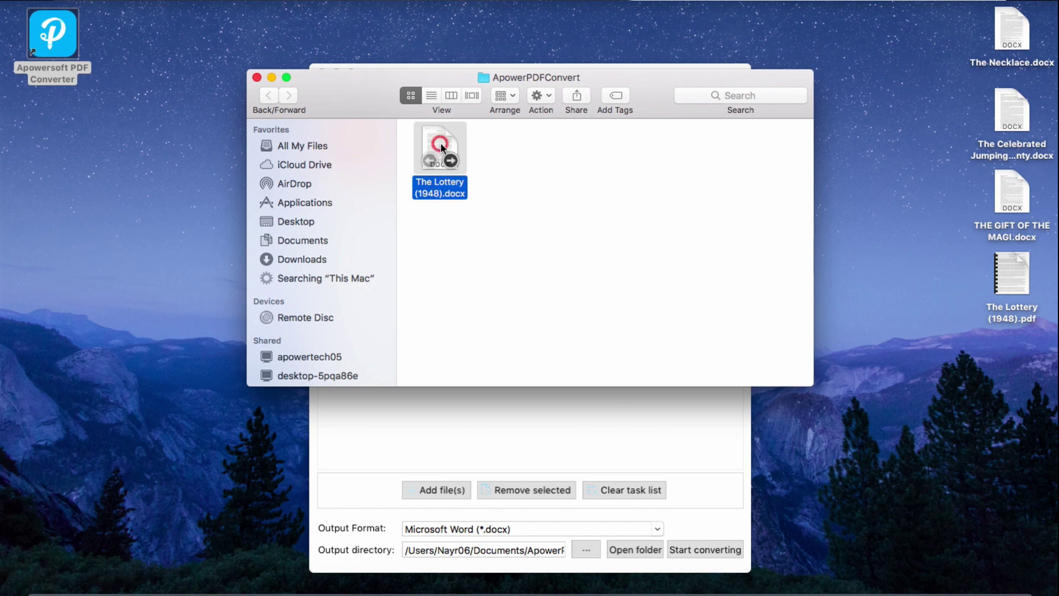
{"action": "key", "text": "super+w"}
Step: Convert the Celebrated Jumping Frog Word document to PDF
{"action": "left_click", "coordinate": [500, 119]}
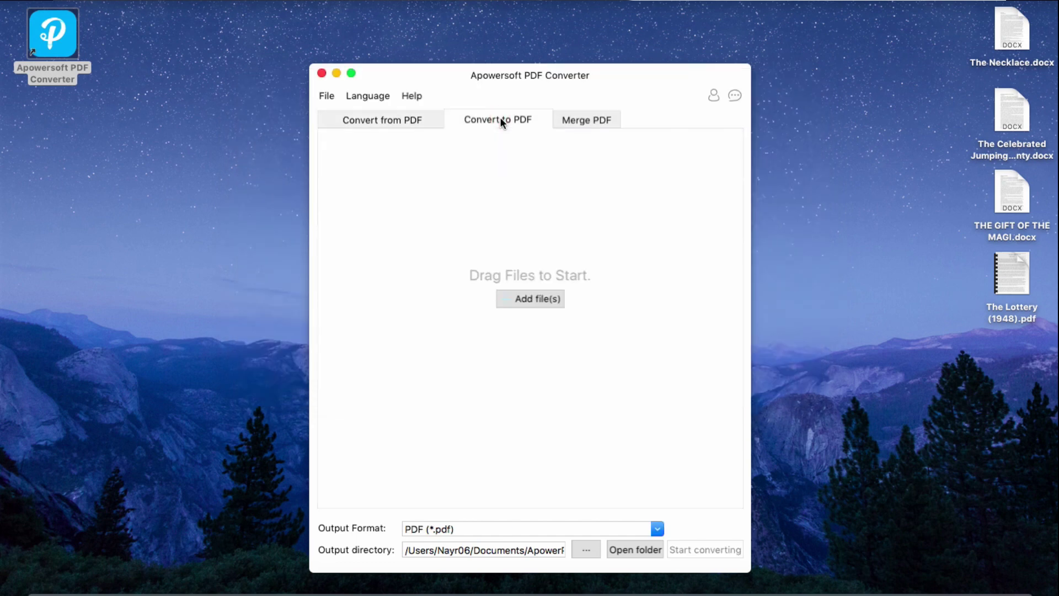
{"action": "left_click", "coordinate": [527, 298]}
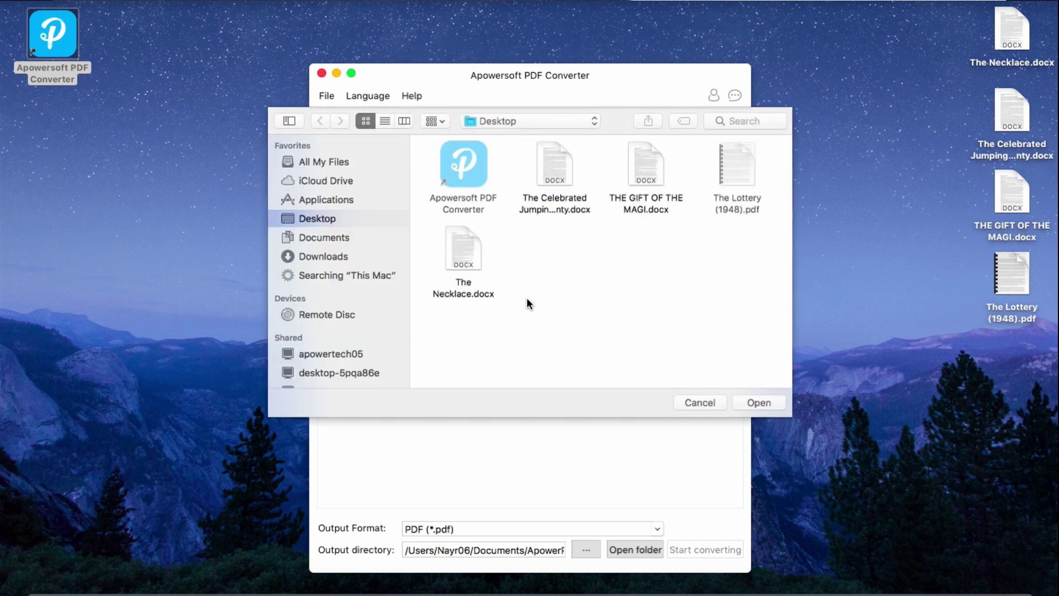
{"action": "left_click", "coordinate": [552, 181]}
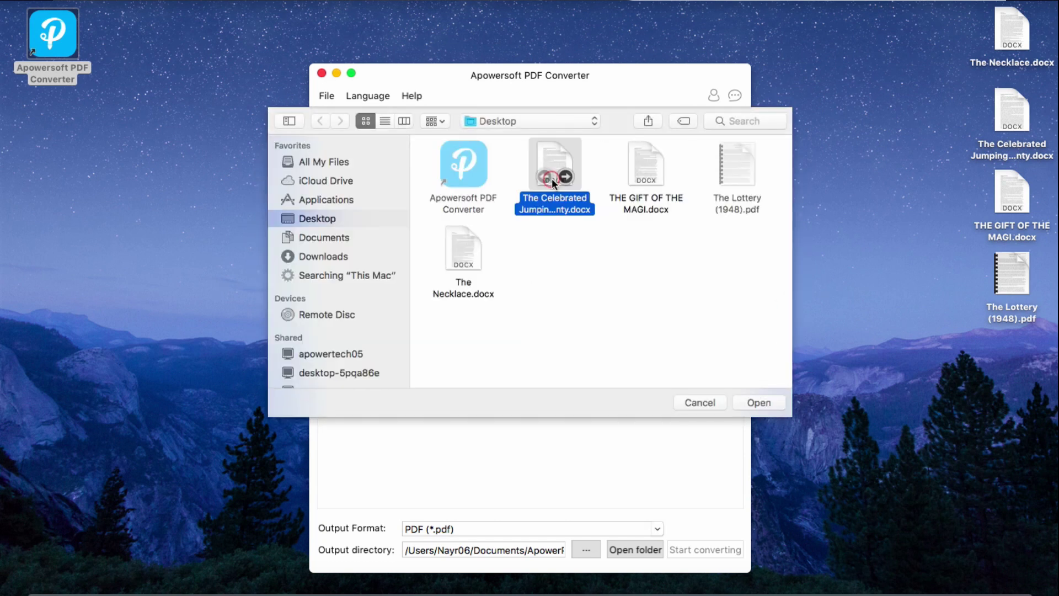
{"action": "left_click", "coordinate": [762, 401]}
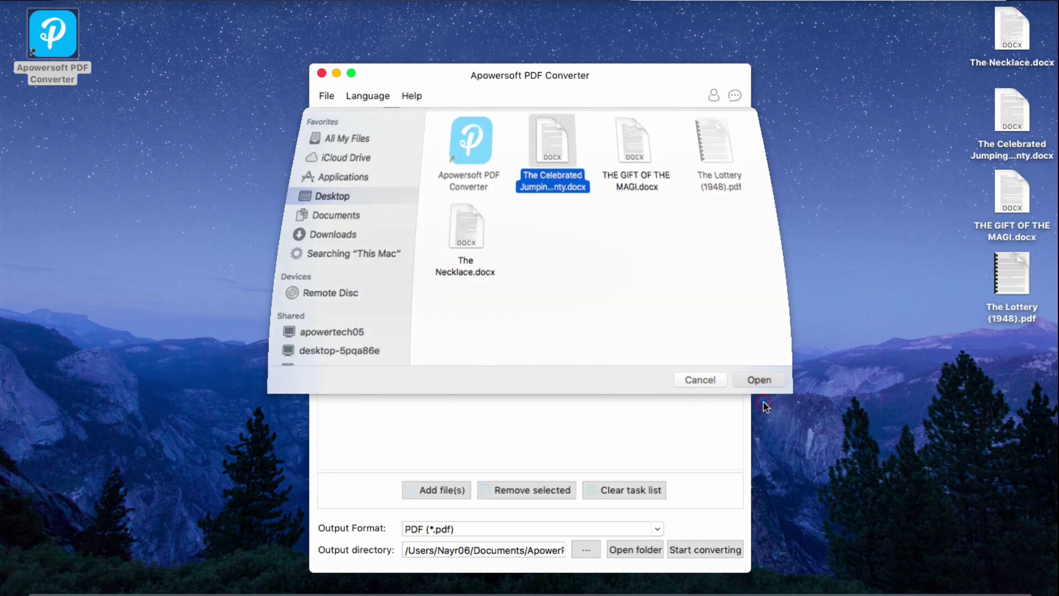
{"action": "left_click", "coordinate": [713, 547]}
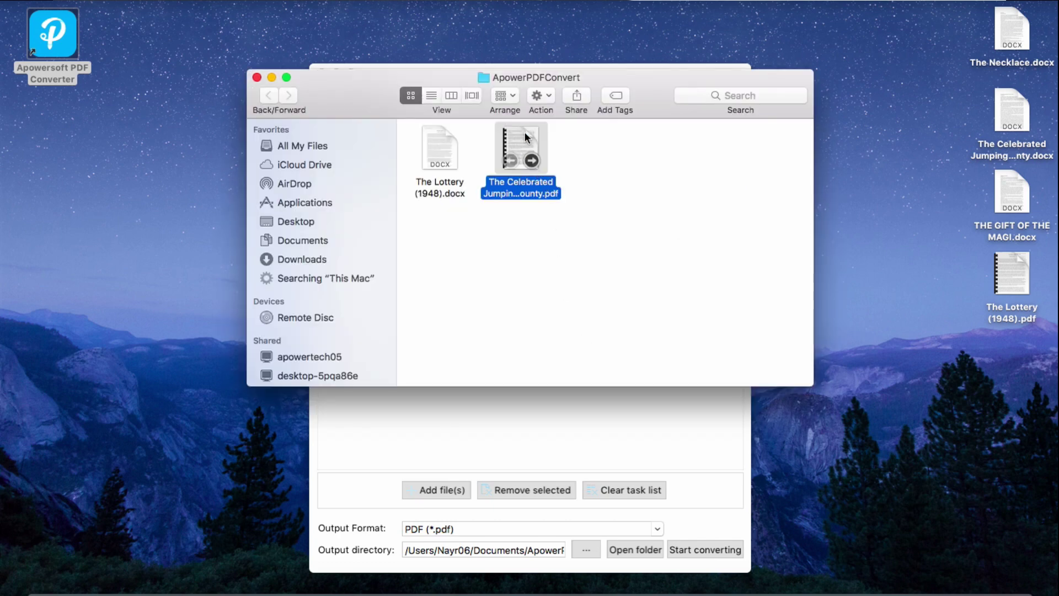
Step: Open the resulting 5-page Jumping Frog PDF in Preview and scroll through it
{"action": "double_click", "coordinate": [525, 136]}
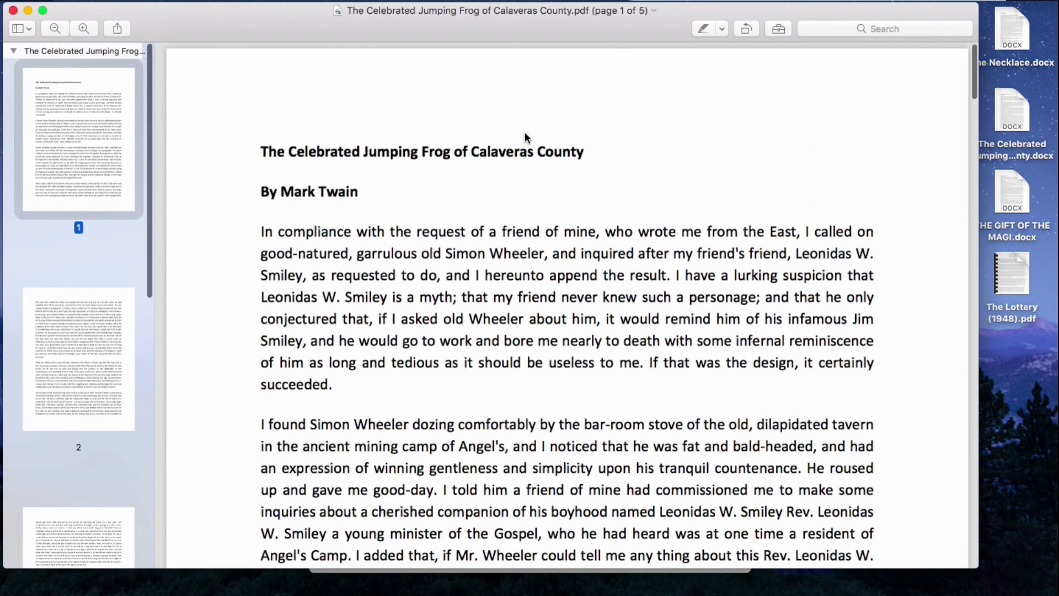
{"action": "scroll", "coordinate": [318, 235], "scroll_direction": "down", "scroll_amount": 2}
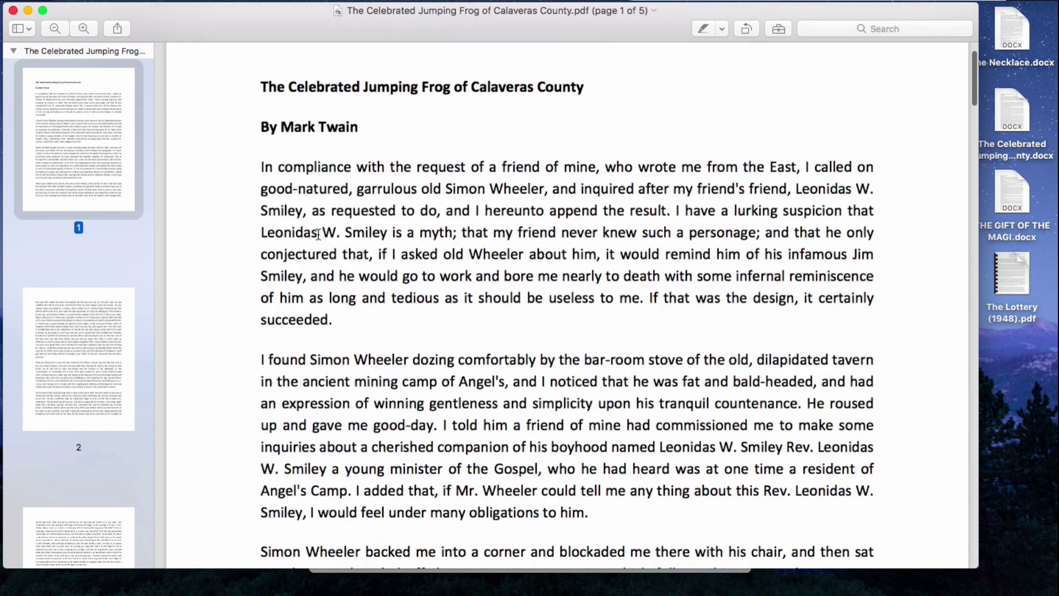
{"action": "scroll", "coordinate": [318, 235], "scroll_direction": "down", "scroll_amount": 2}
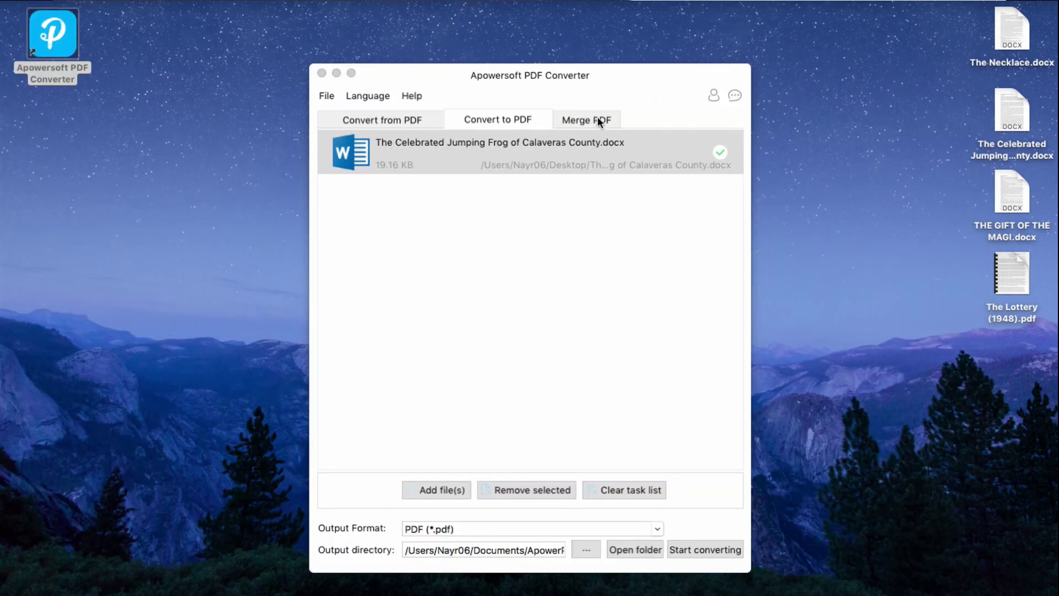
Step: Add The Lottery (1948).pdf to the Merge PDF list
{"action": "left_click", "coordinate": [596, 117]}
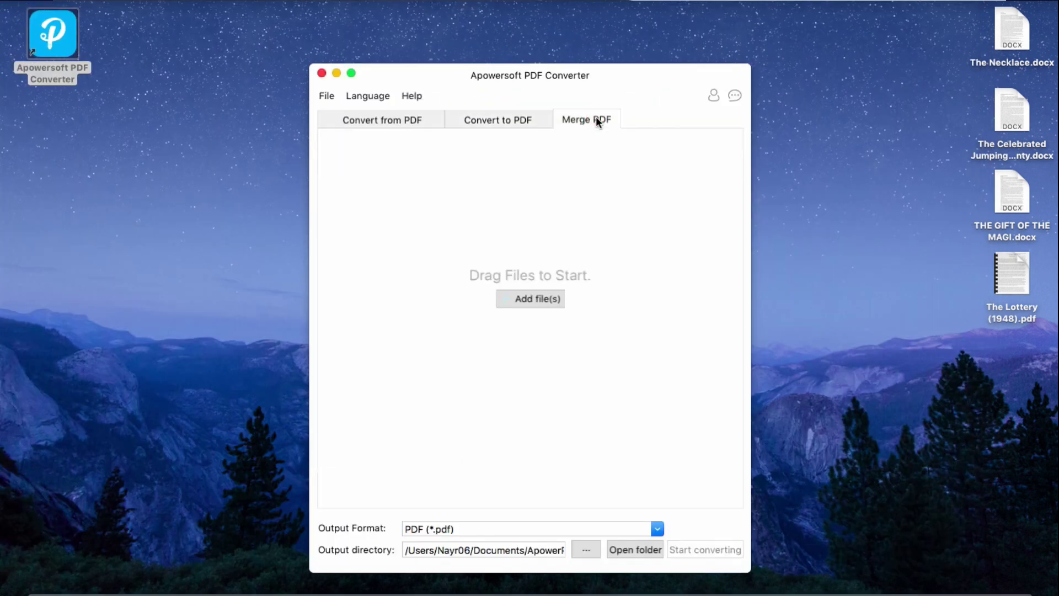
{"action": "left_click", "coordinate": [535, 301]}
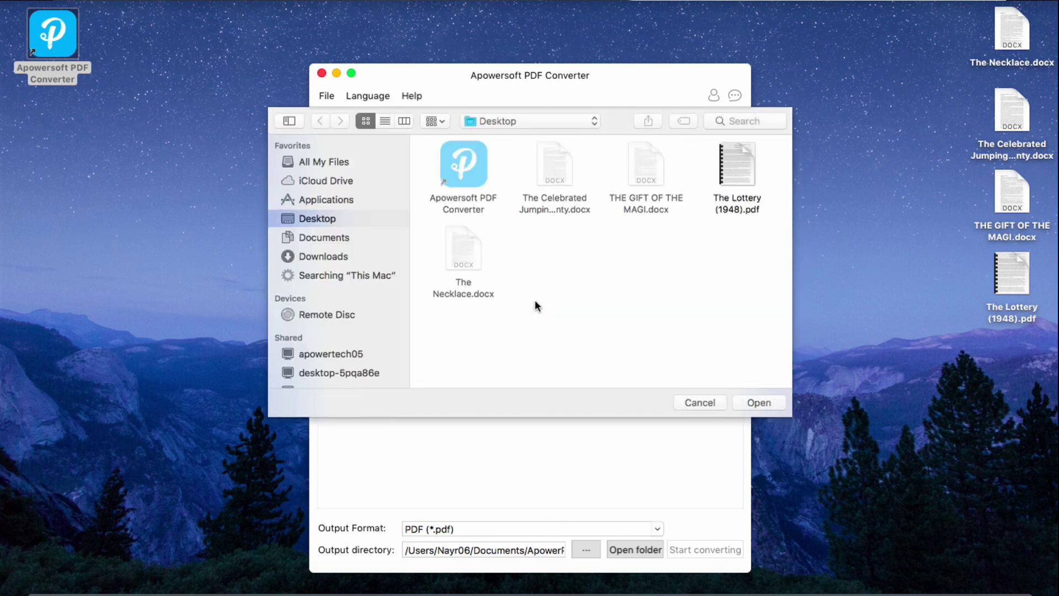
{"action": "left_click", "coordinate": [737, 159]}
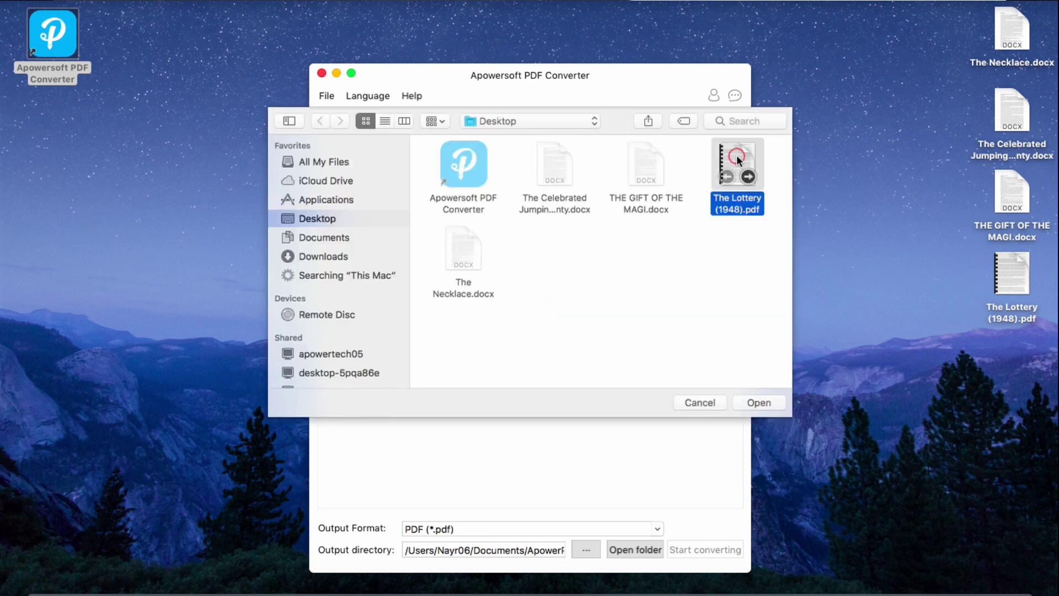
{"action": "left_click", "coordinate": [754, 404]}
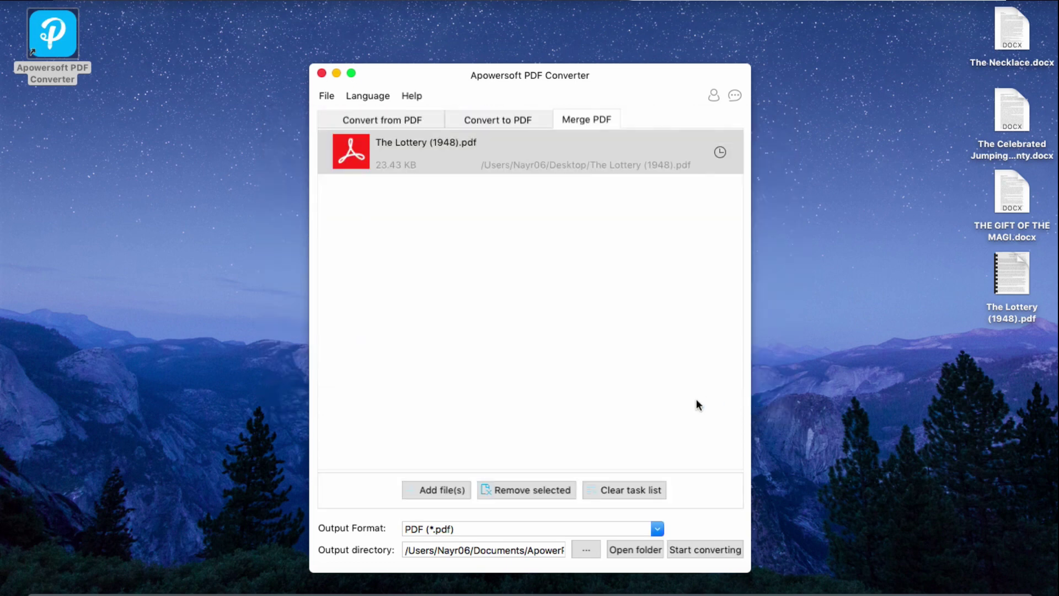
Step: Add the Jumping Frog PDF as the second file and start merging
{"action": "left_click", "coordinate": [445, 489]}
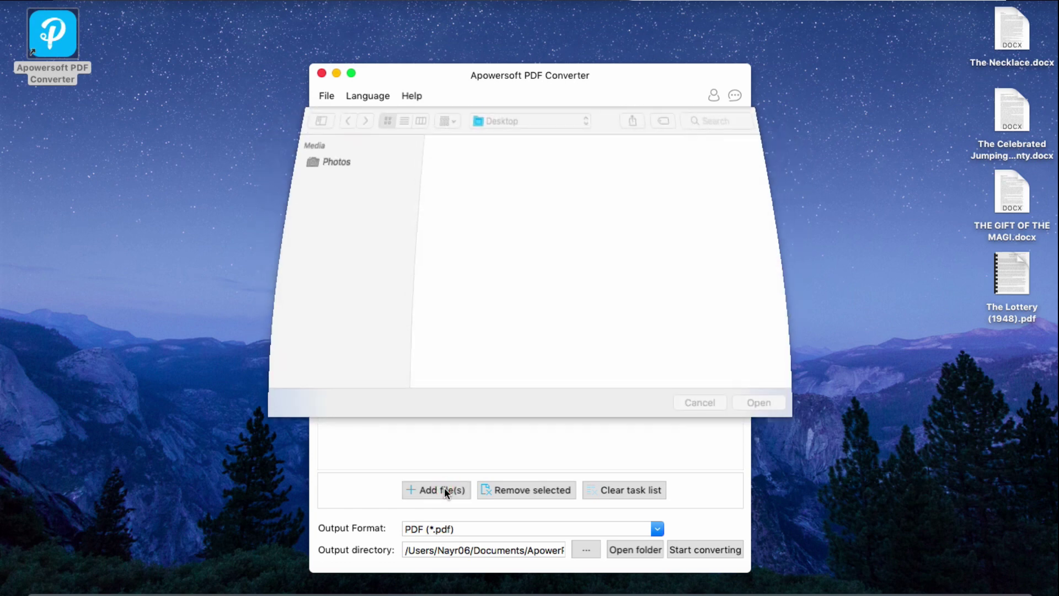
{"action": "left_click", "coordinate": [463, 165]}
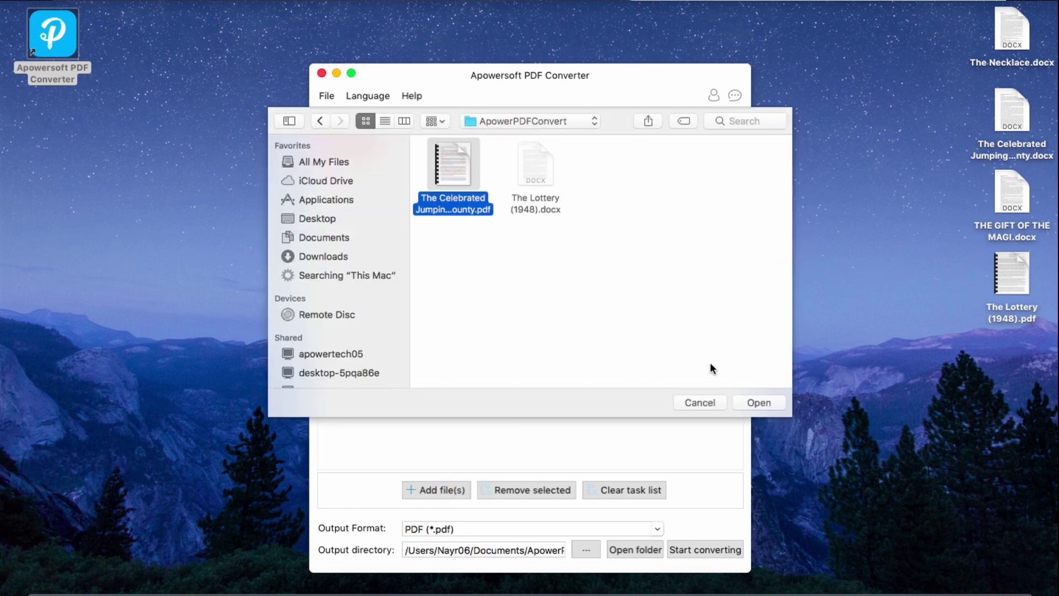
{"action": "left_click", "coordinate": [772, 403]}
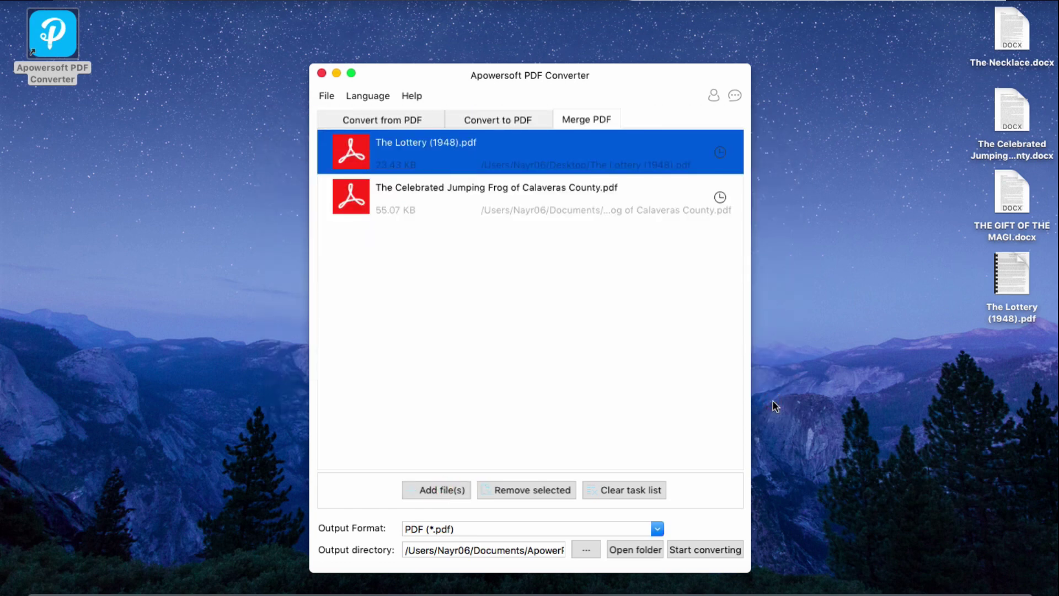
{"action": "left_click", "coordinate": [713, 551]}
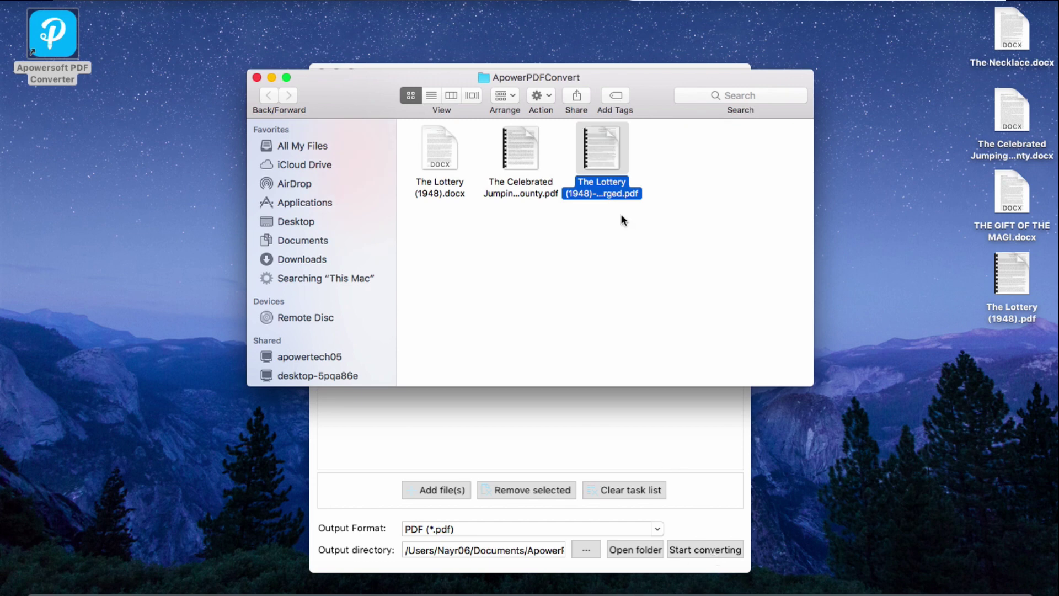
Step: Open The Lottery (1948)-merged.pdf in Preview to check it, then close it
{"action": "double_click", "coordinate": [598, 141]}
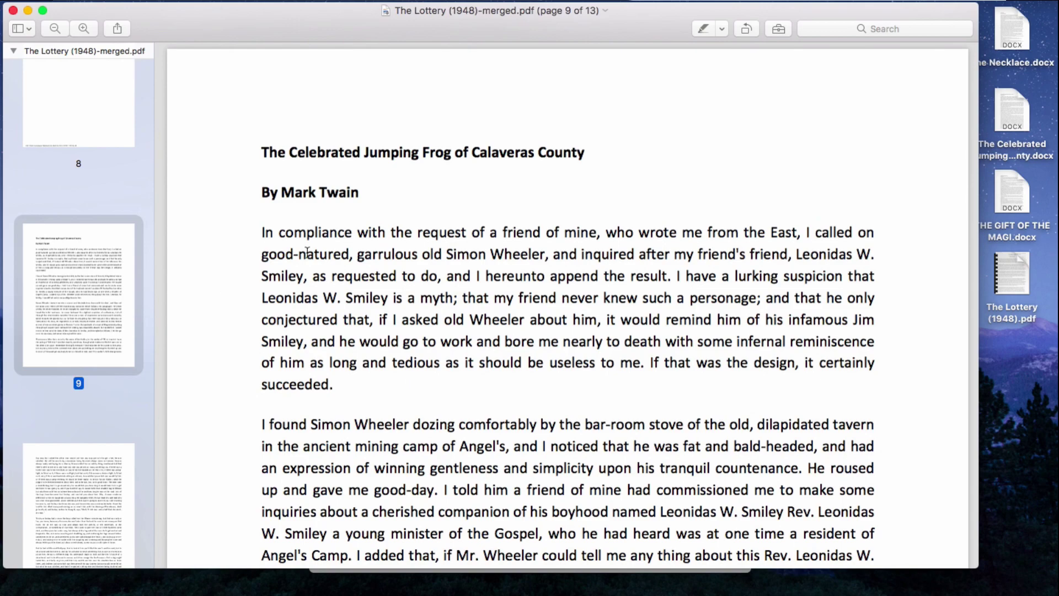
{"action": "left_click", "coordinate": [13, 10]}
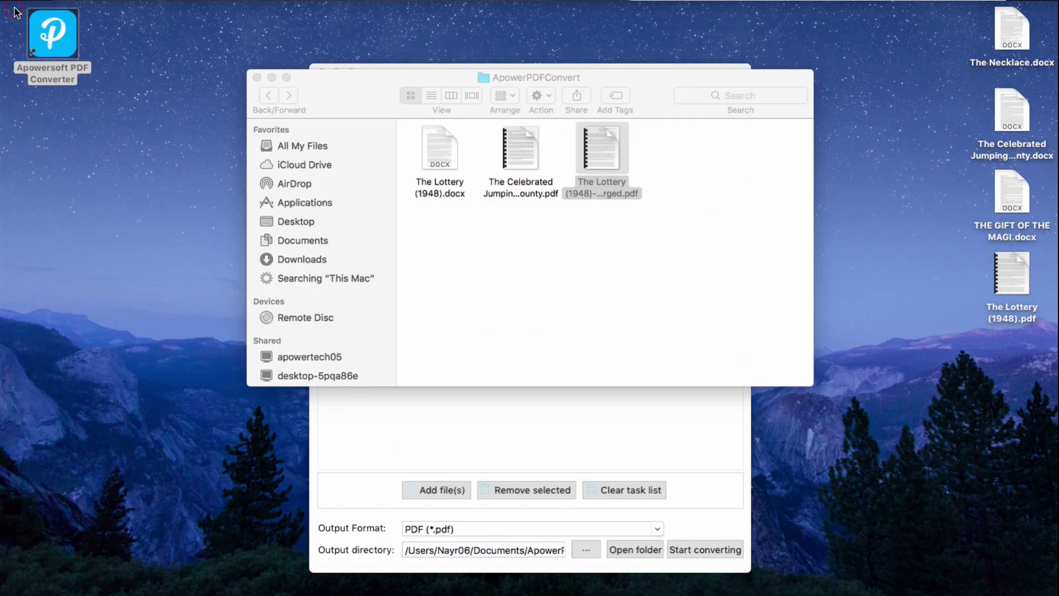